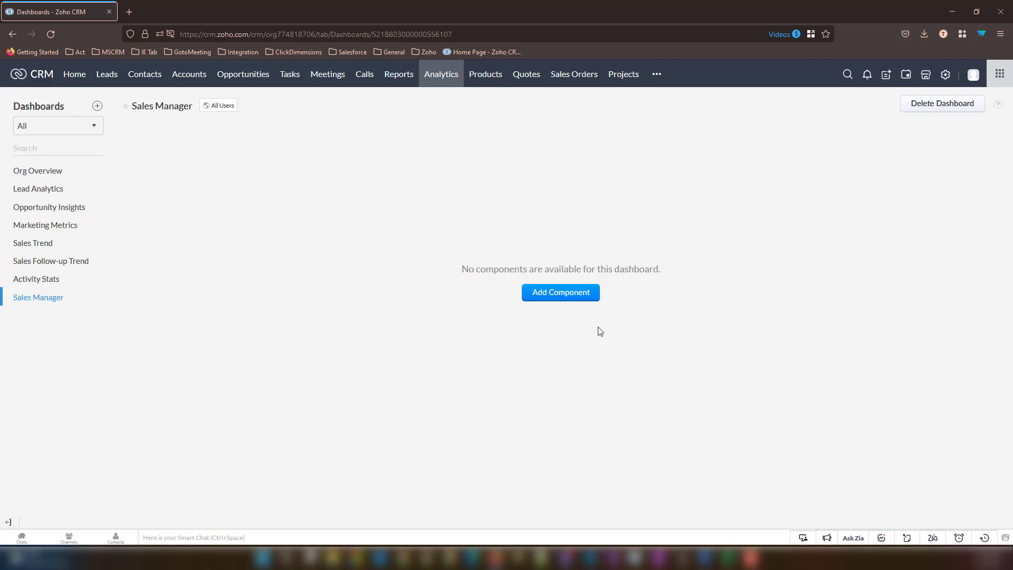
# Step: Add a Quick chart component and name it 'Opportunity $ by Salesperson'
pyautogui.click(569, 300)
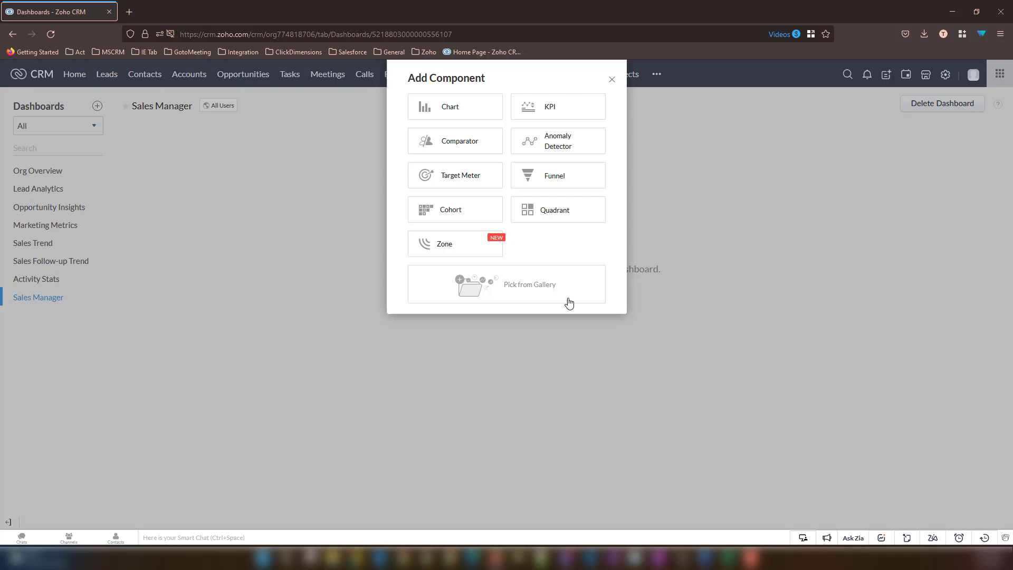
pyautogui.click(462, 111)
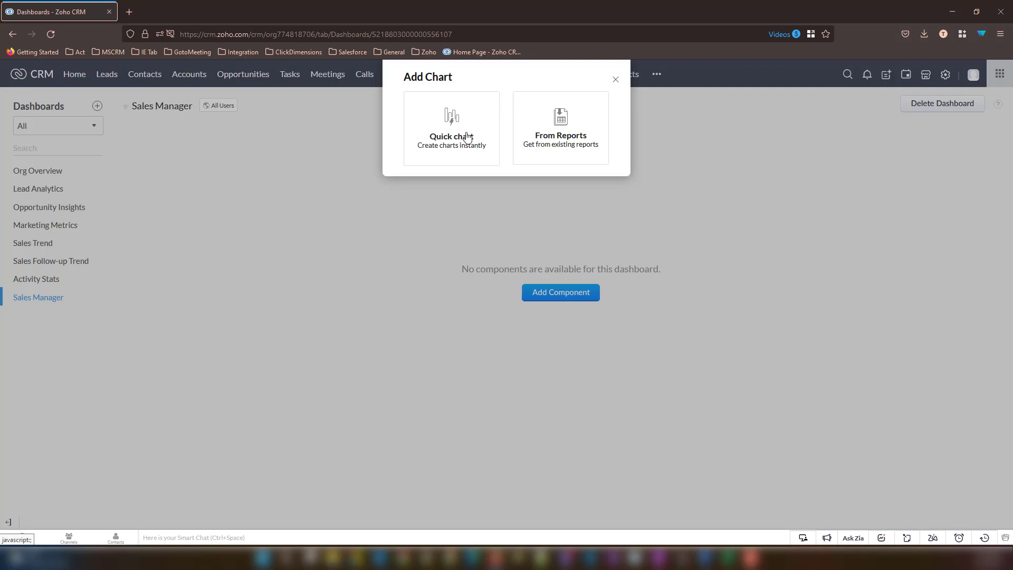
pyautogui.click(467, 138)
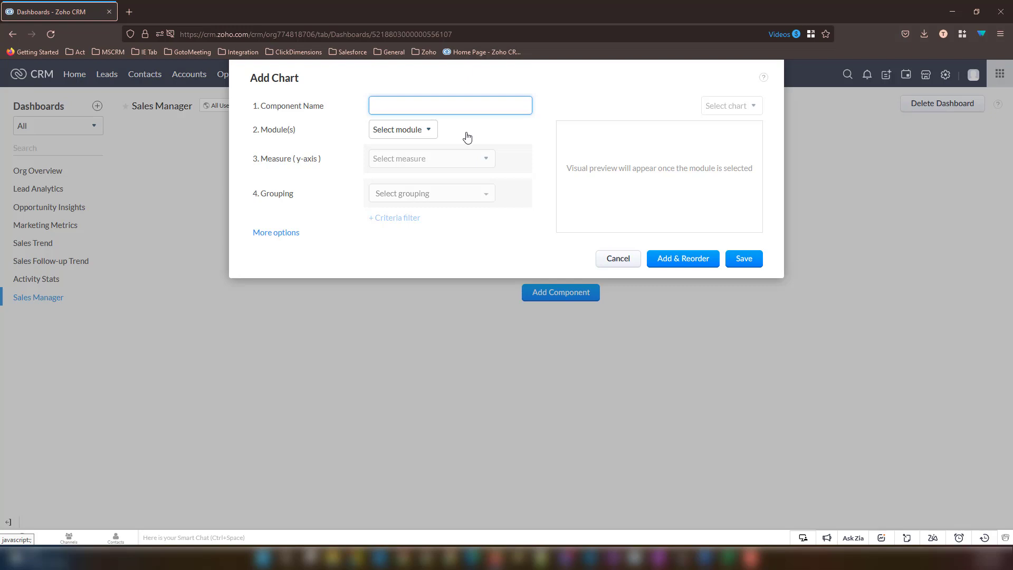
pyautogui.write('Oppor')
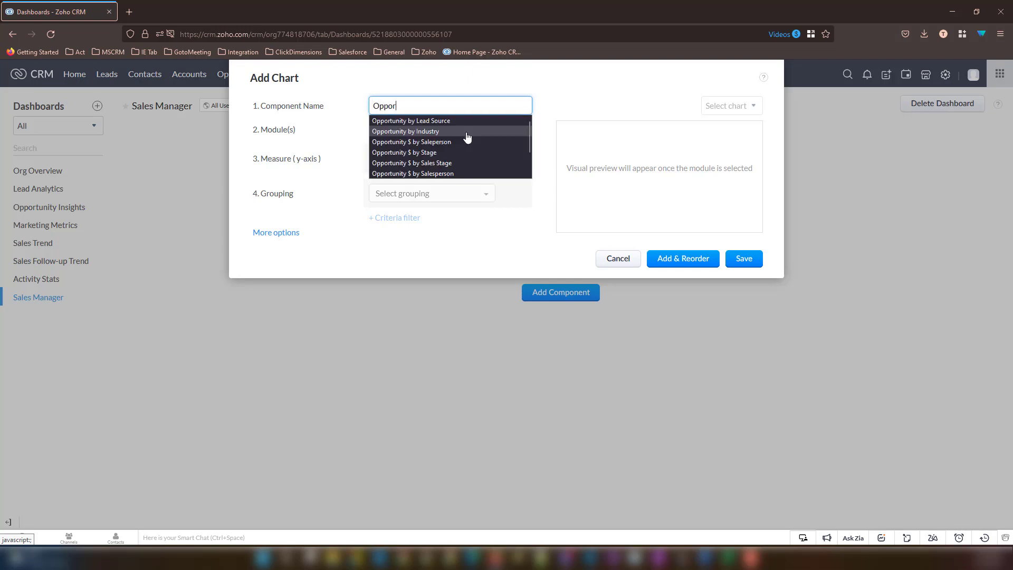
pyautogui.write('tunity $ by Salesperson')
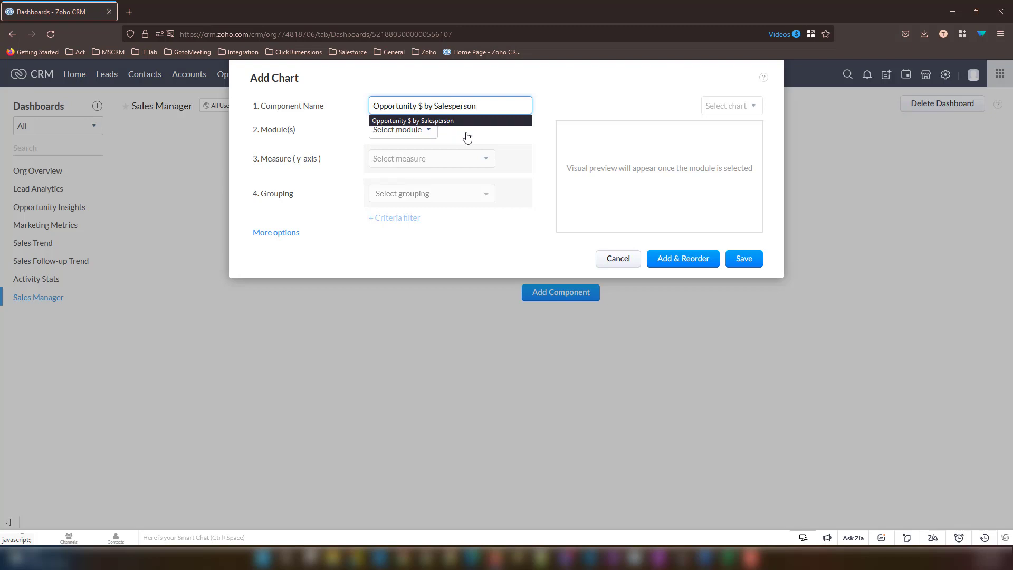
pyautogui.press('Tab')
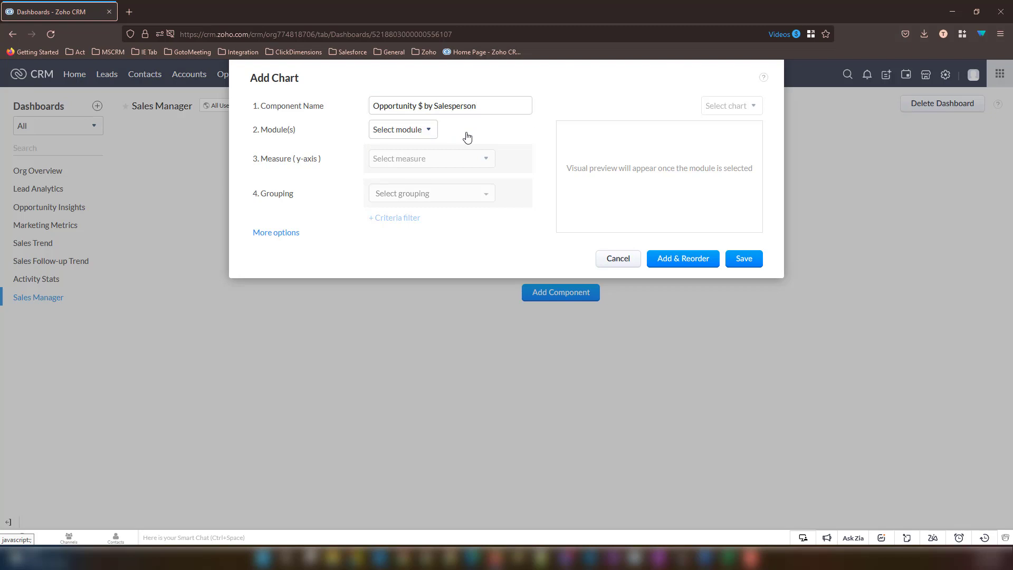
# Step: Chart the Opportunities module's Sum of Amount, grouped by Opportunity Owner
pyautogui.click(409, 129)
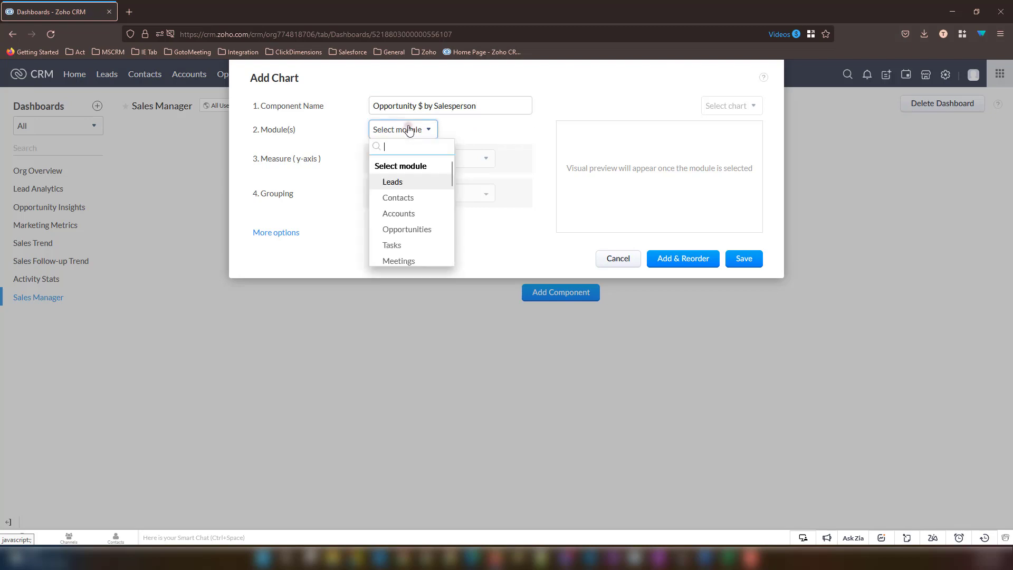
pyautogui.click(414, 234)
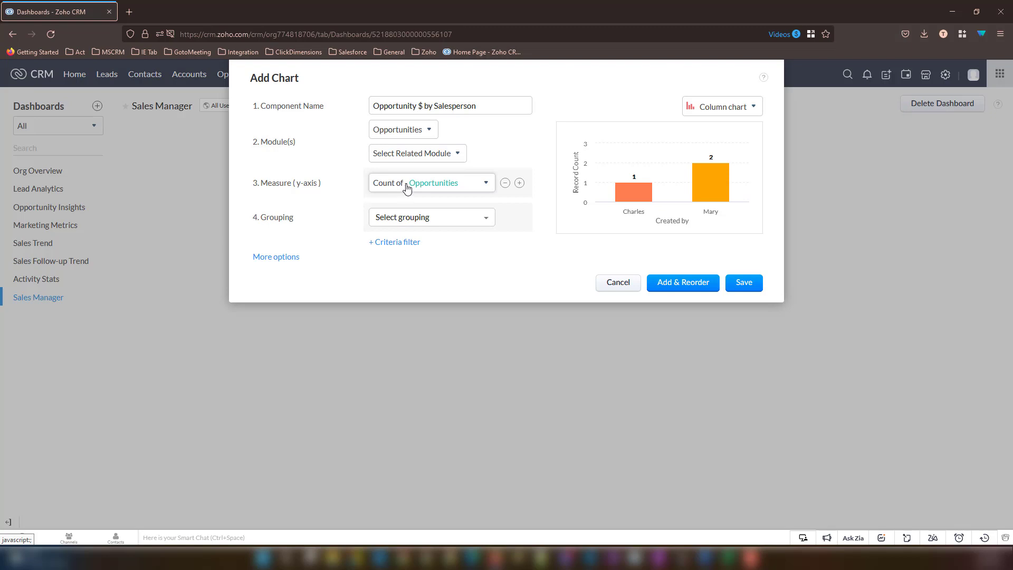
pyautogui.click(407, 185)
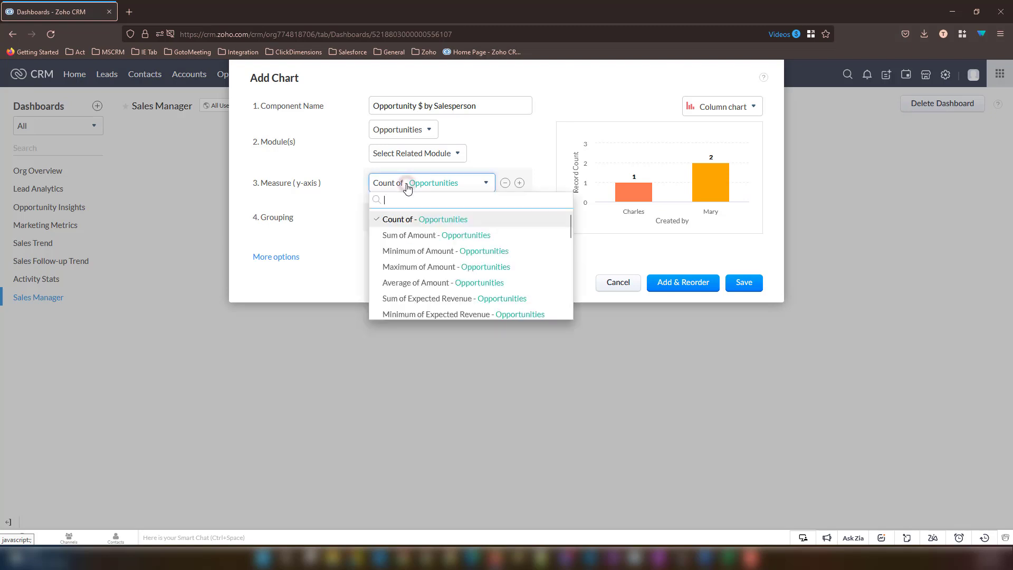
pyautogui.click(414, 236)
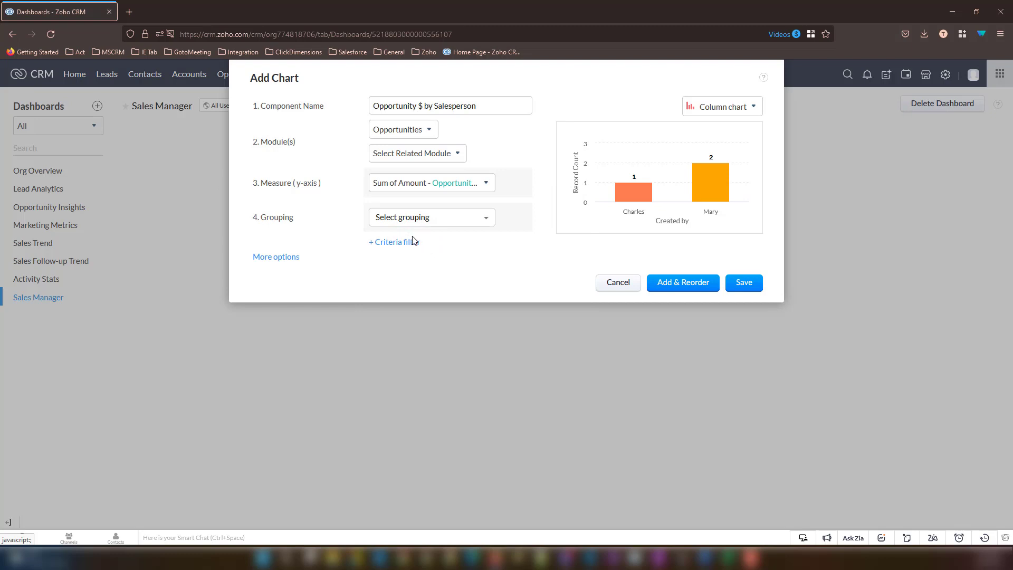
pyautogui.click(407, 221)
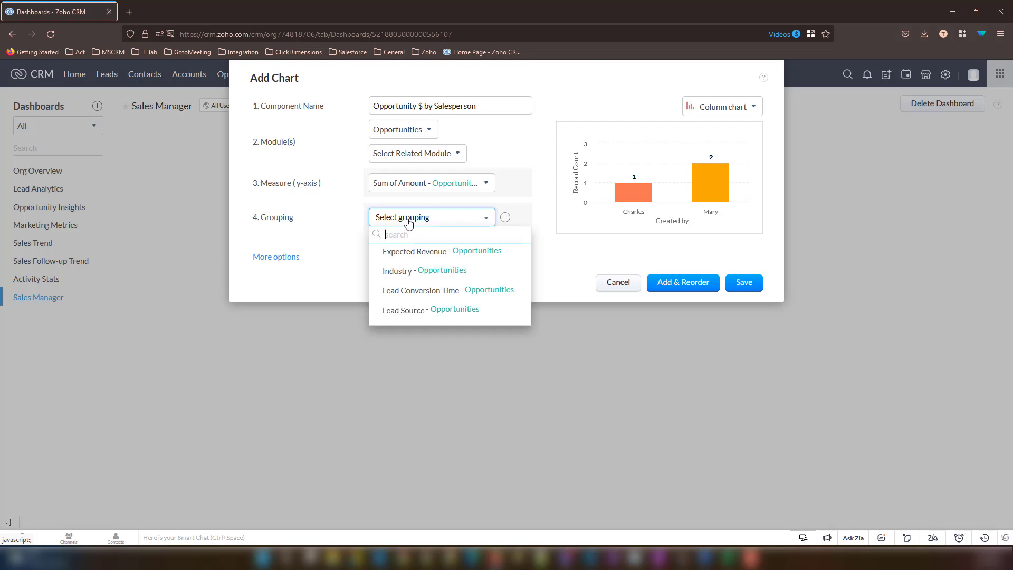
pyautogui.scroll(-4, 420, 280)
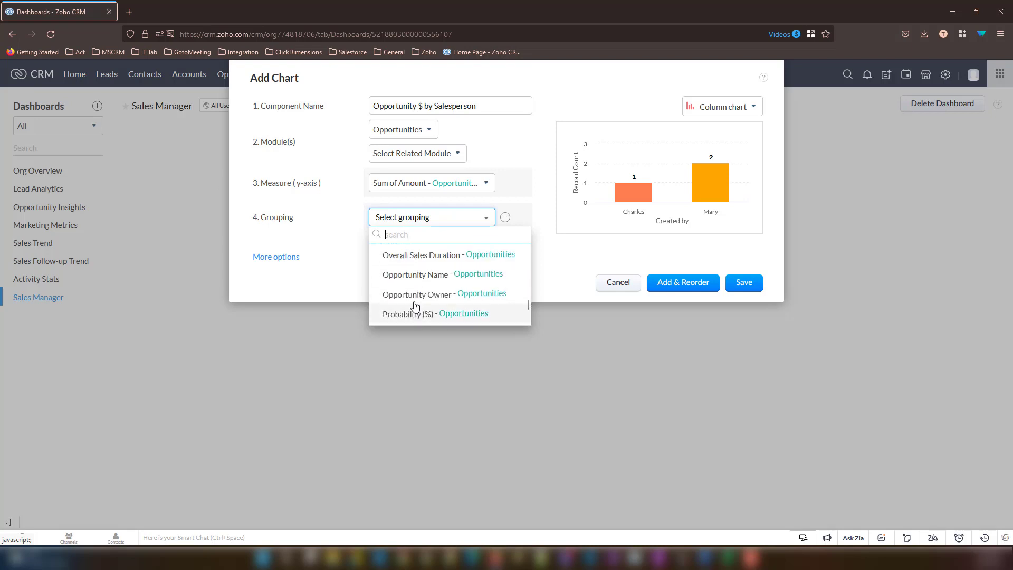
pyautogui.click(416, 294)
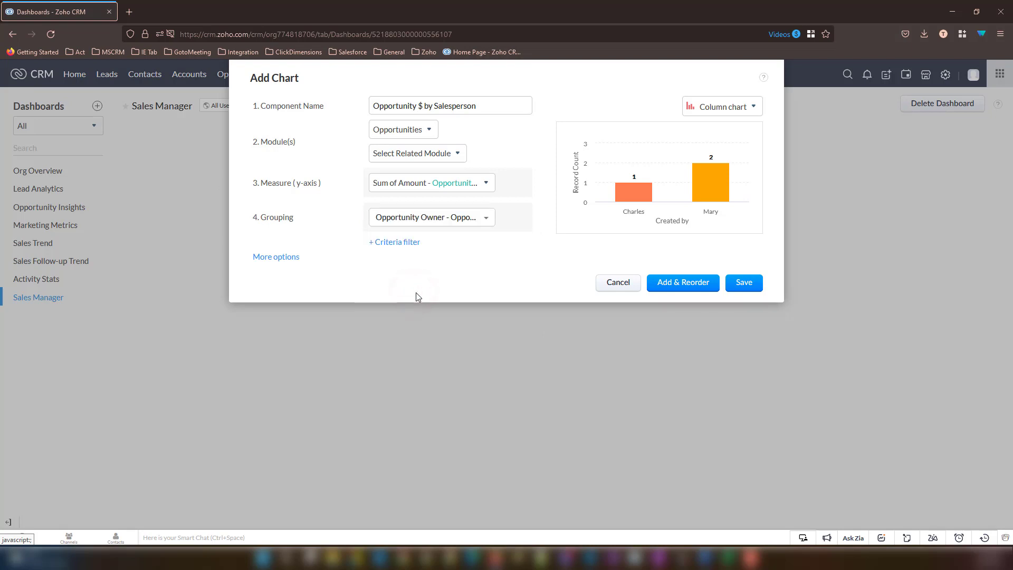
# Step: Add a criteria filter keeping opportunities whose Created Time is This Year
pyautogui.click(409, 243)
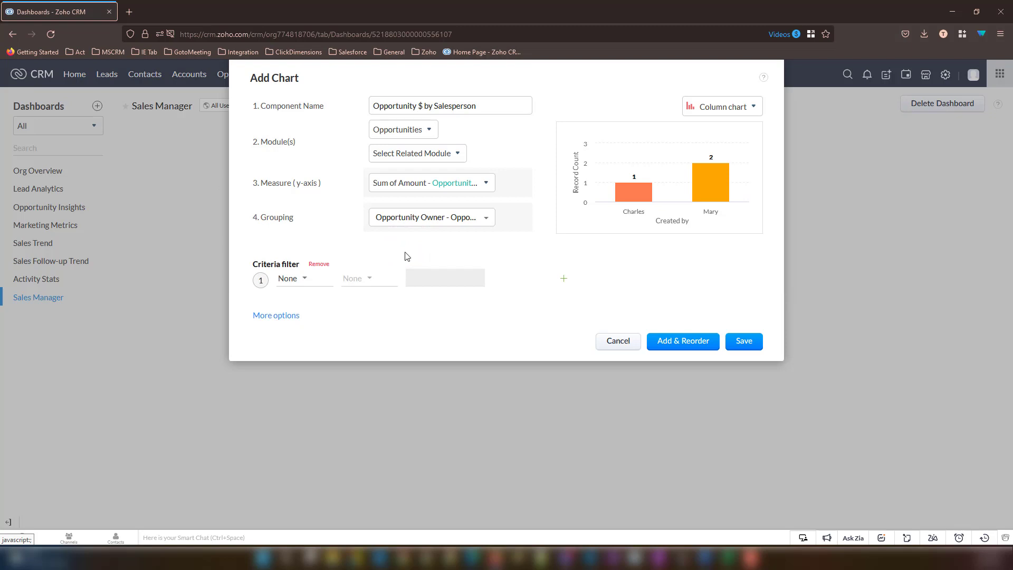
pyautogui.click(309, 280)
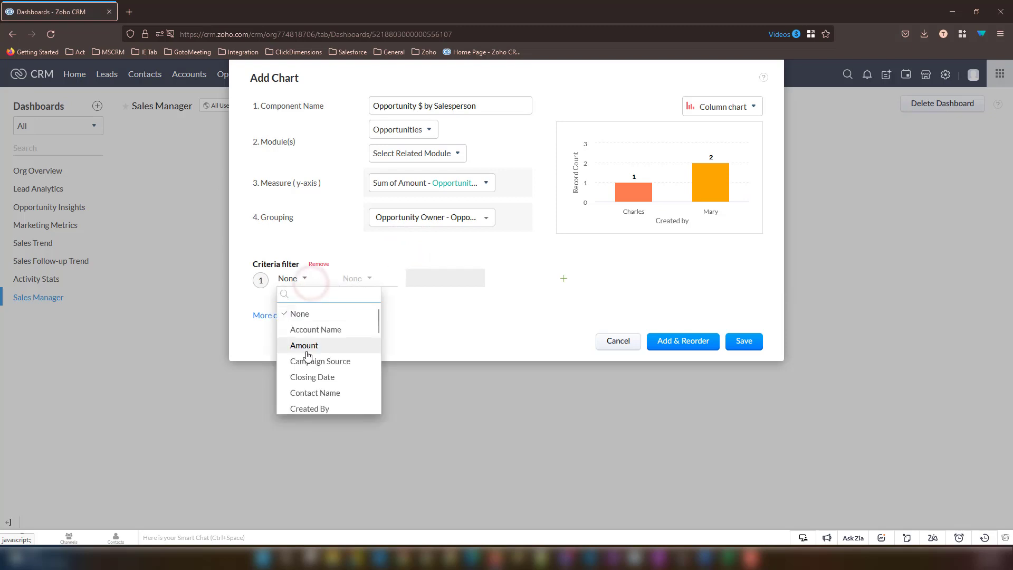
pyautogui.scroll(-2, 307, 354)
pyautogui.click(311, 368)
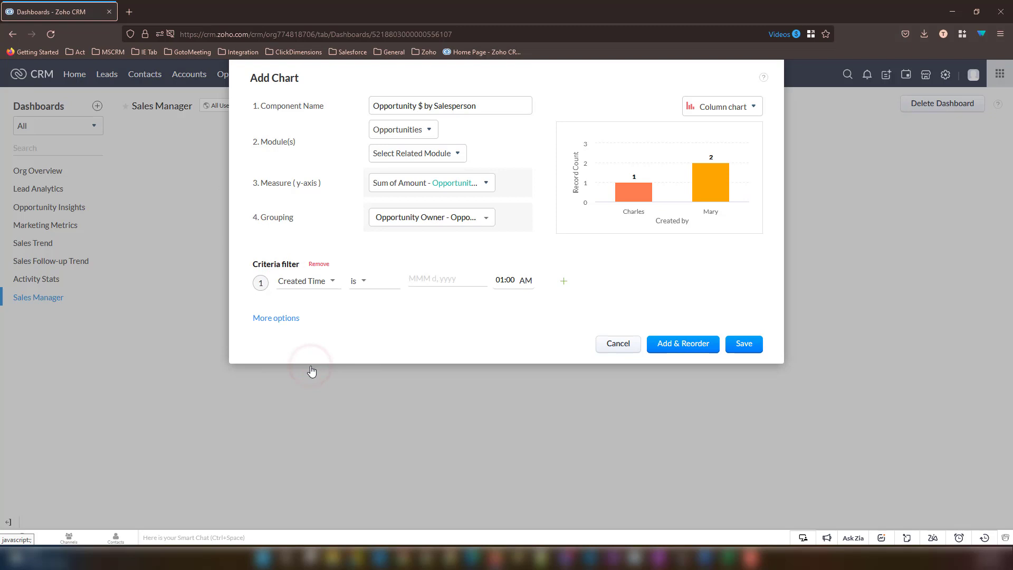
pyautogui.click(374, 283)
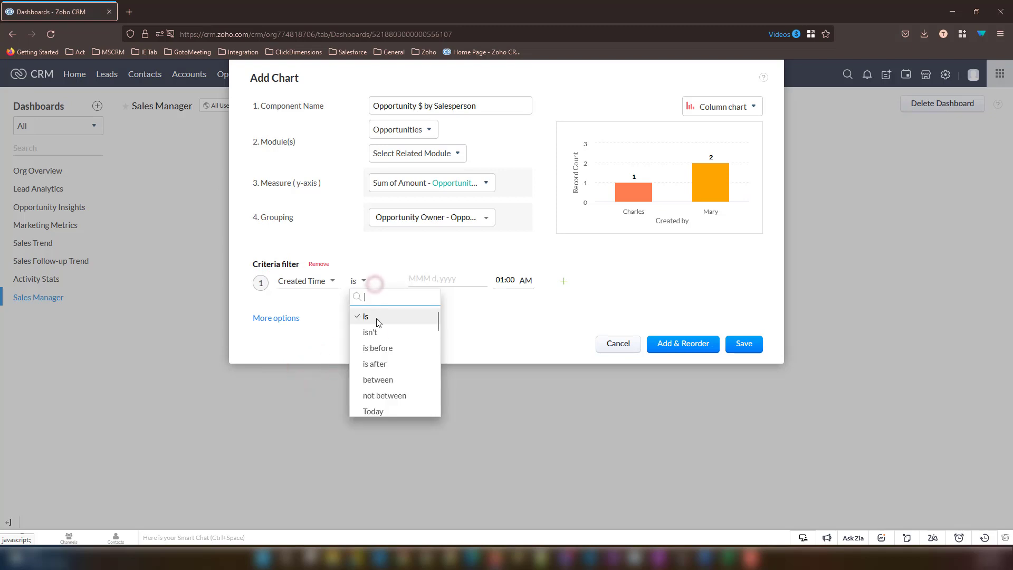
pyautogui.scroll(-6, 383, 362)
pyautogui.scroll(2, 396, 355)
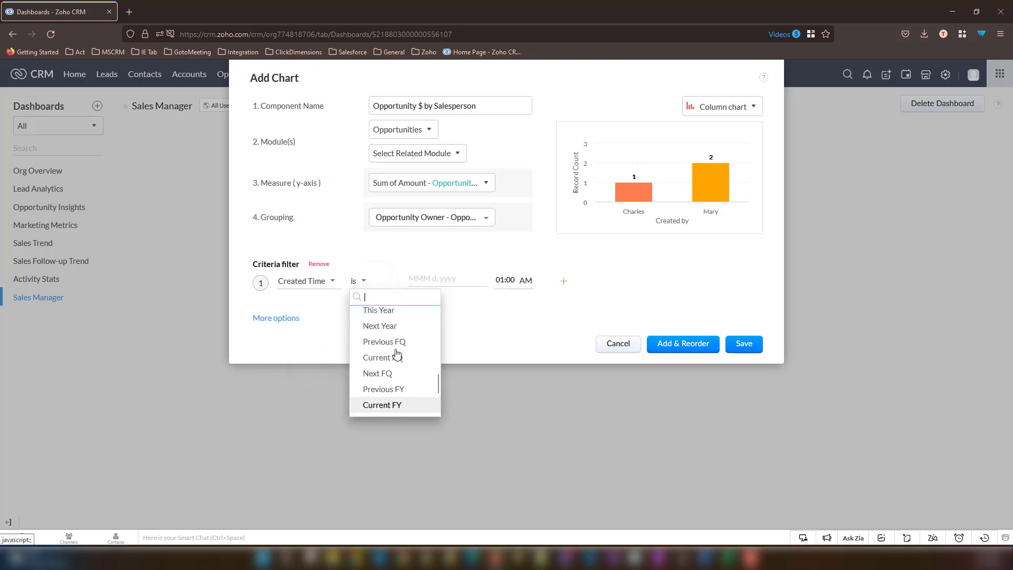
pyautogui.click(394, 316)
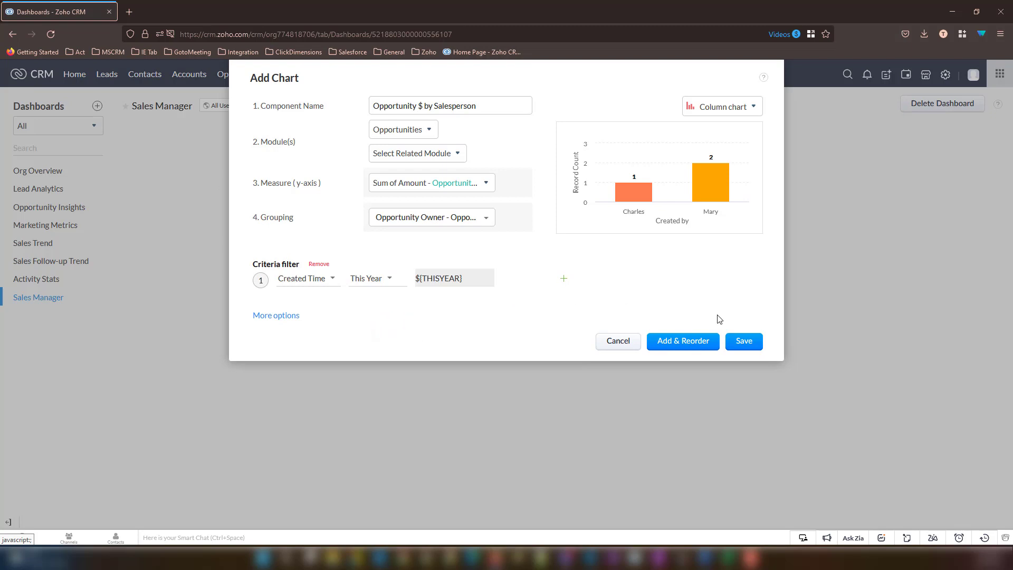
# Step: Save the salesperson bar chart onto the Sales Manager dashboard
pyautogui.click(745, 341)
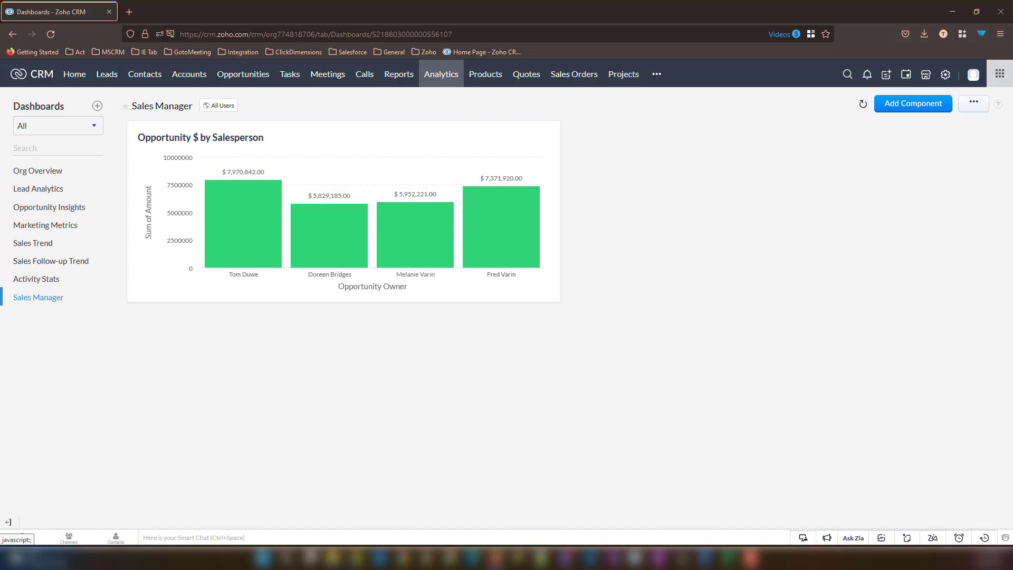
# Step: Start a second Quick chart named 'Opportunity $ by Sales Stage'
pyautogui.click(906, 105)
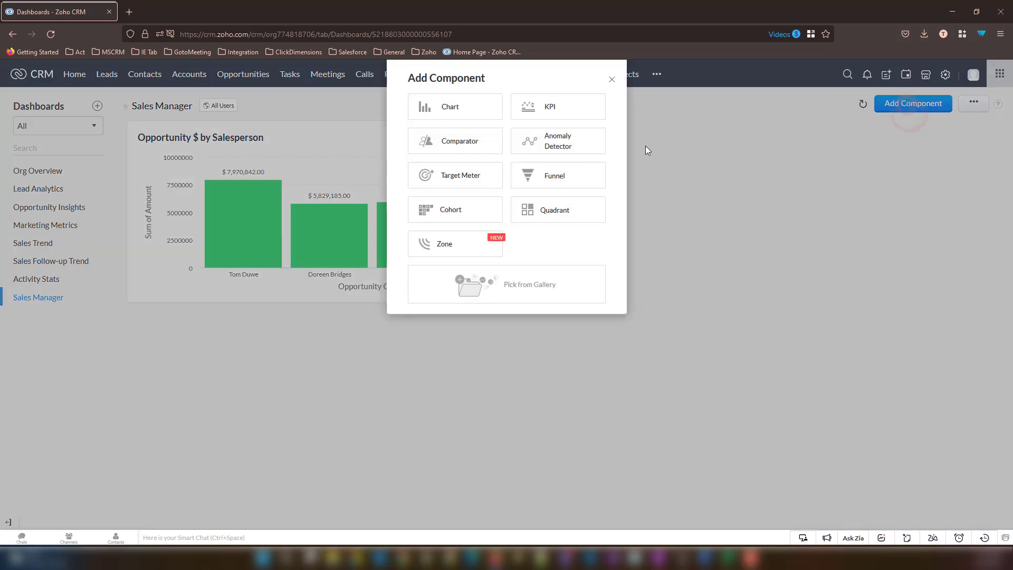
pyautogui.click(466, 116)
pyautogui.click(467, 139)
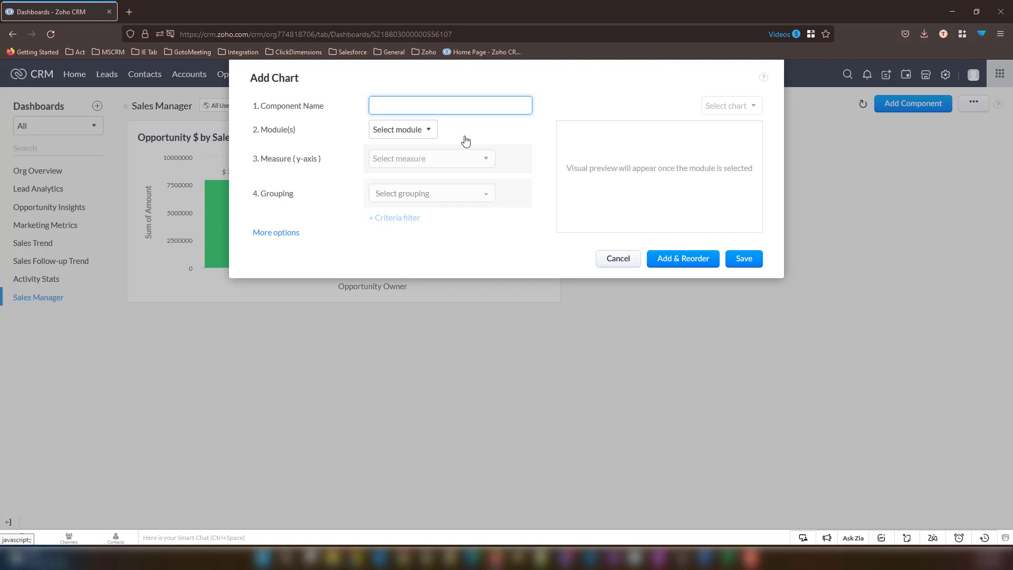
pyautogui.write('Opportun')
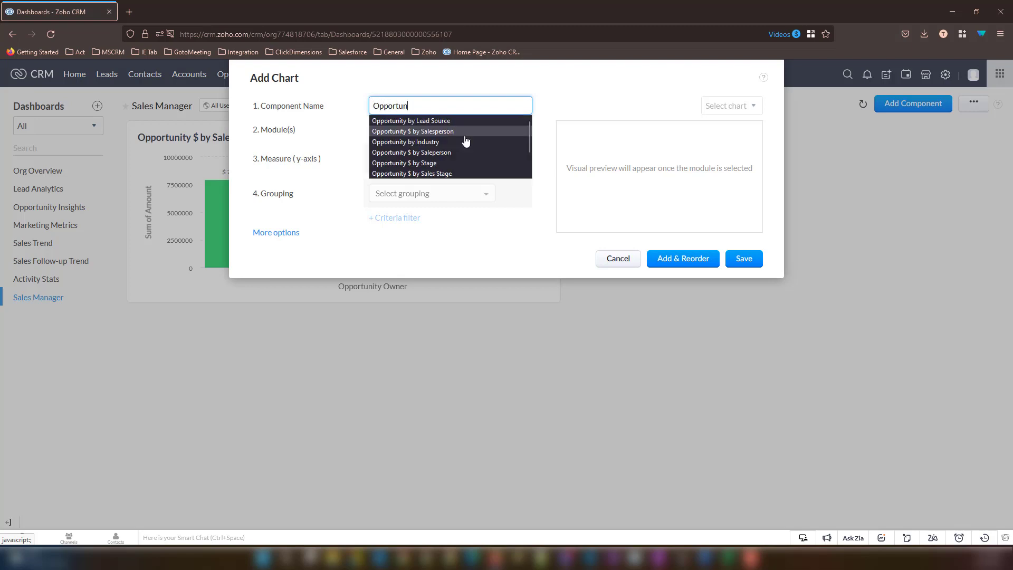
pyautogui.write('ity')
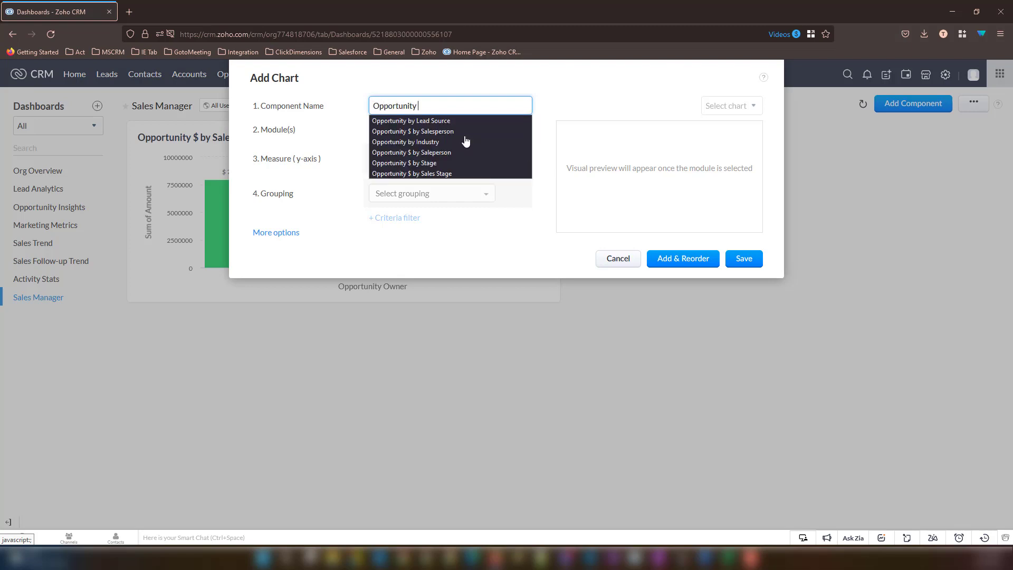
pyautogui.write(' $ by Sales')
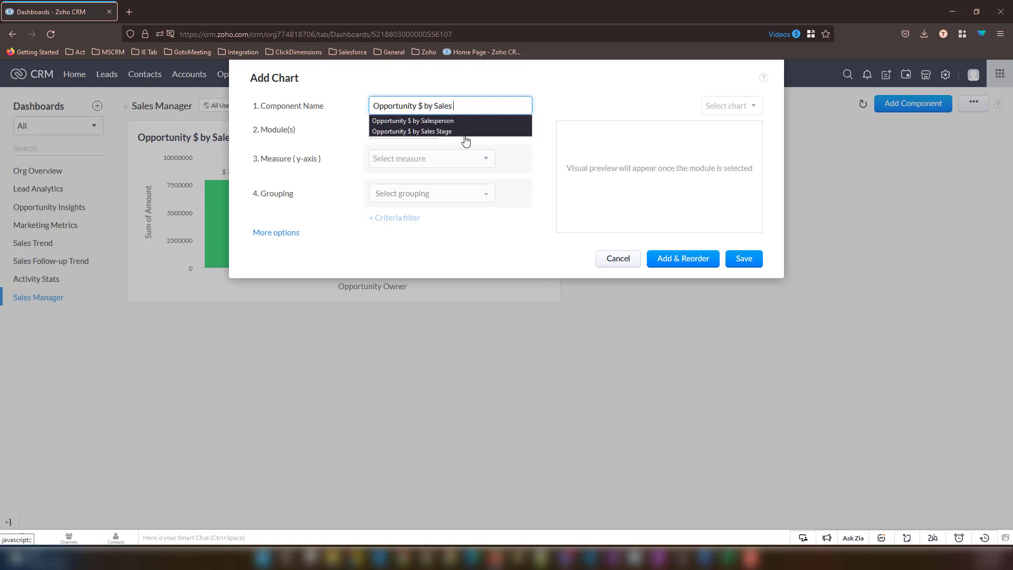
pyautogui.write(' Stage')
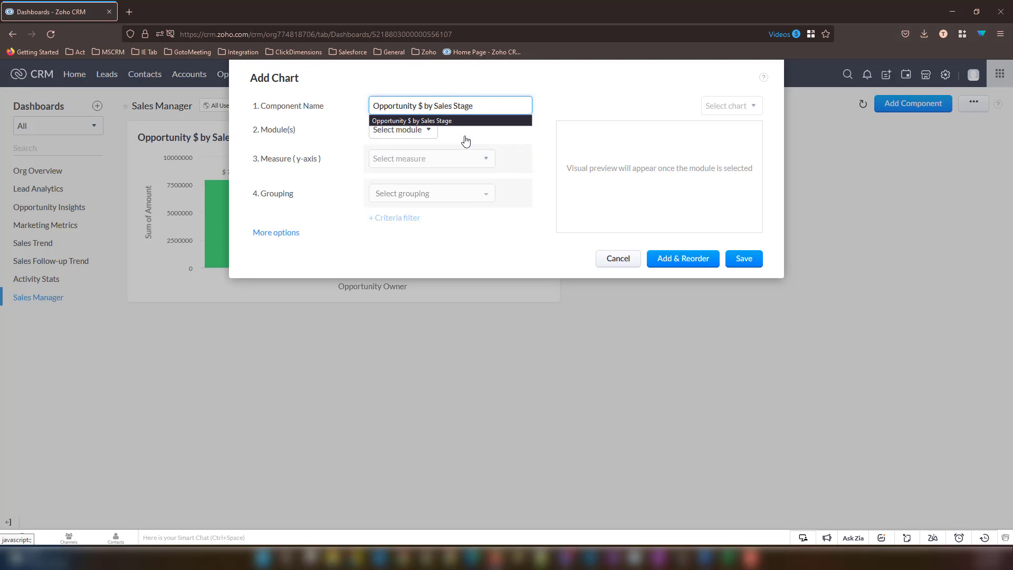
pyautogui.click(500, 138)
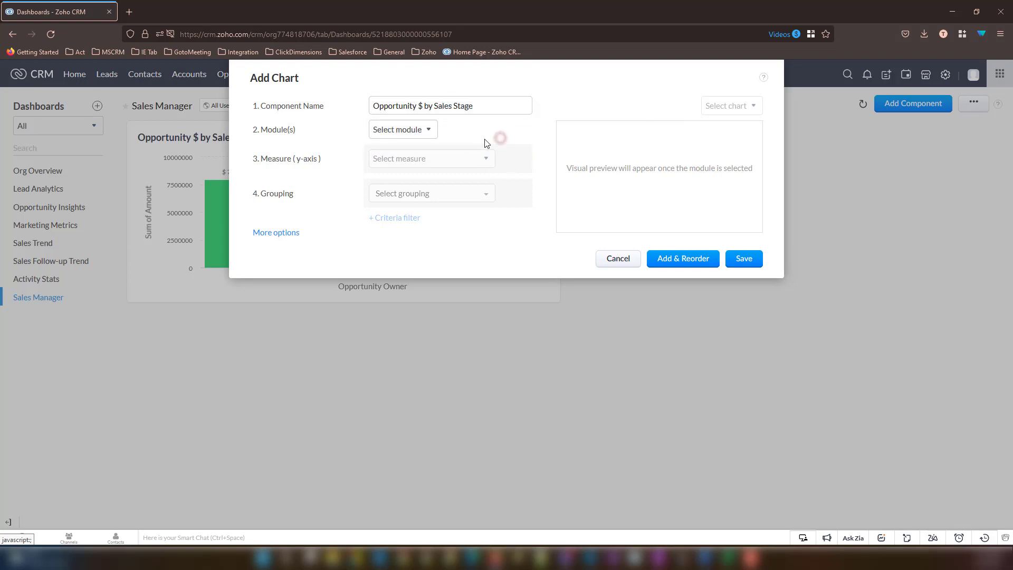
# Step: Base it on Opportunities, measuring Sum of Expected Revenue grouped by Stage
pyautogui.click(414, 133)
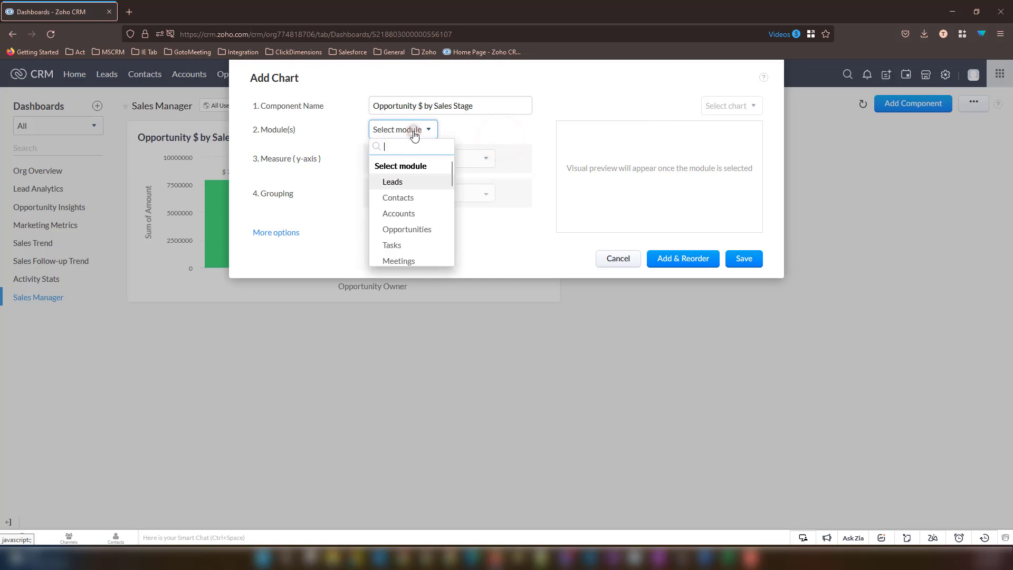
pyautogui.click(422, 230)
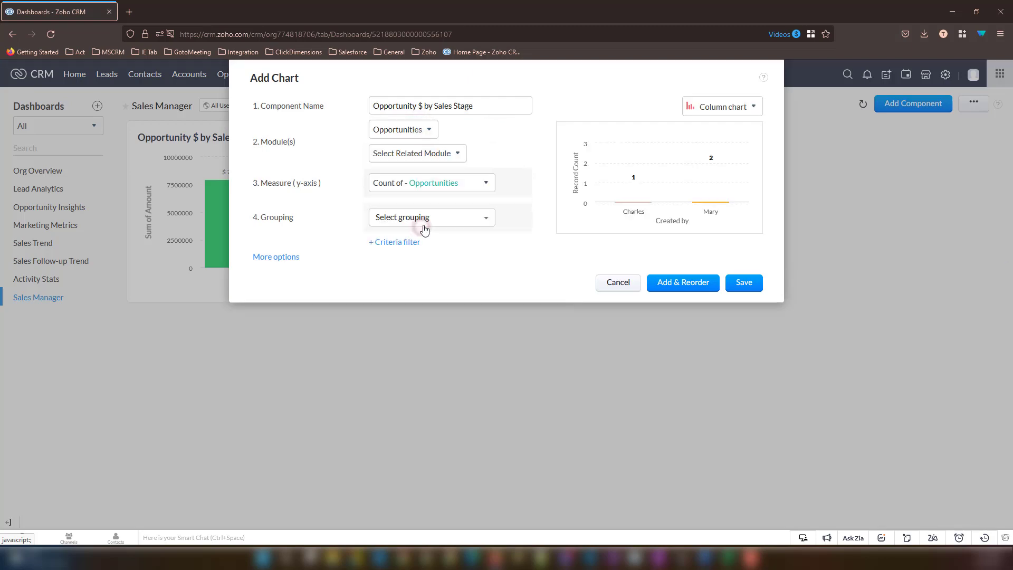
pyautogui.click(472, 184)
pyautogui.scroll(-2, 454, 274)
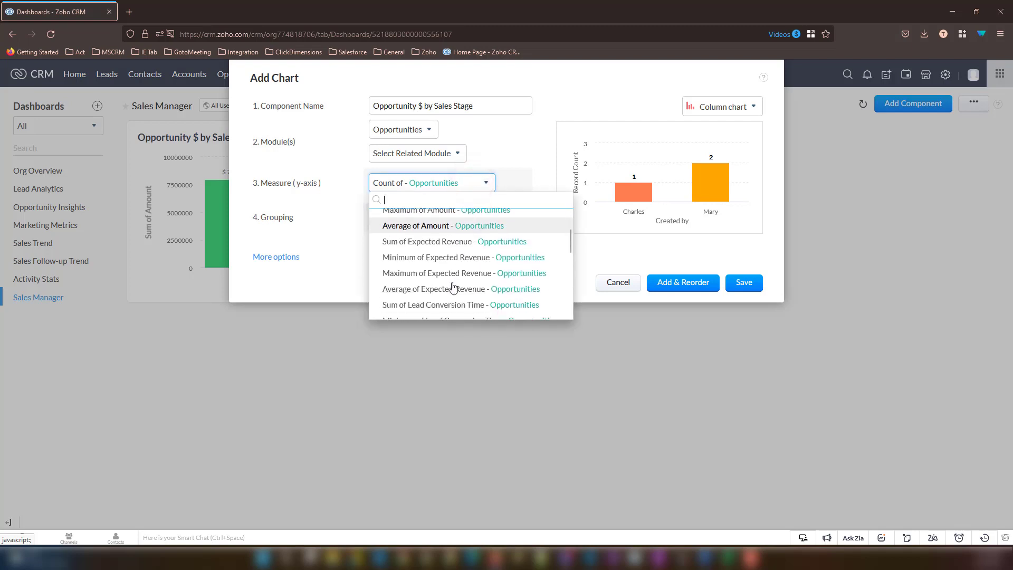
pyautogui.click(442, 244)
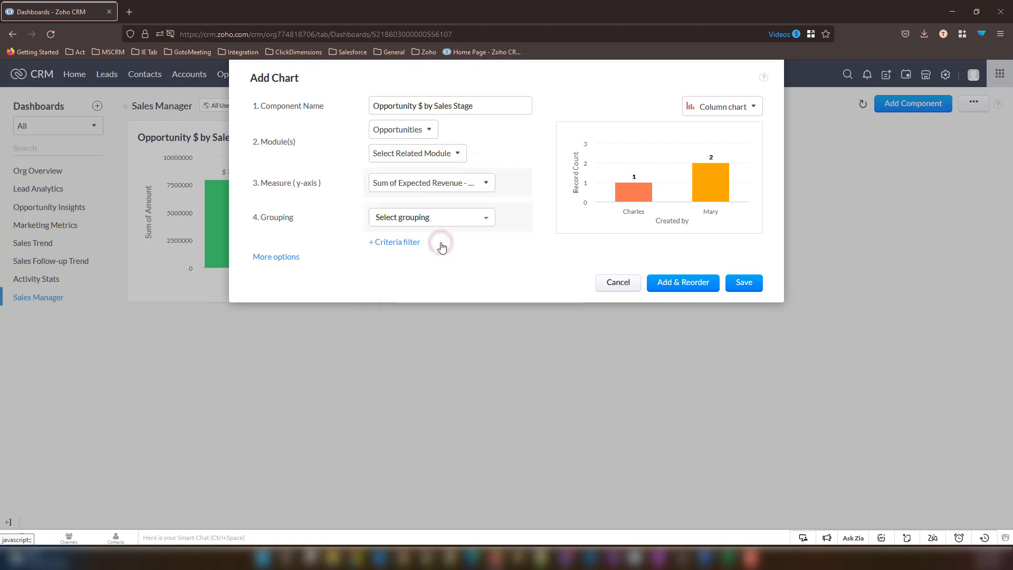
pyautogui.click(431, 219)
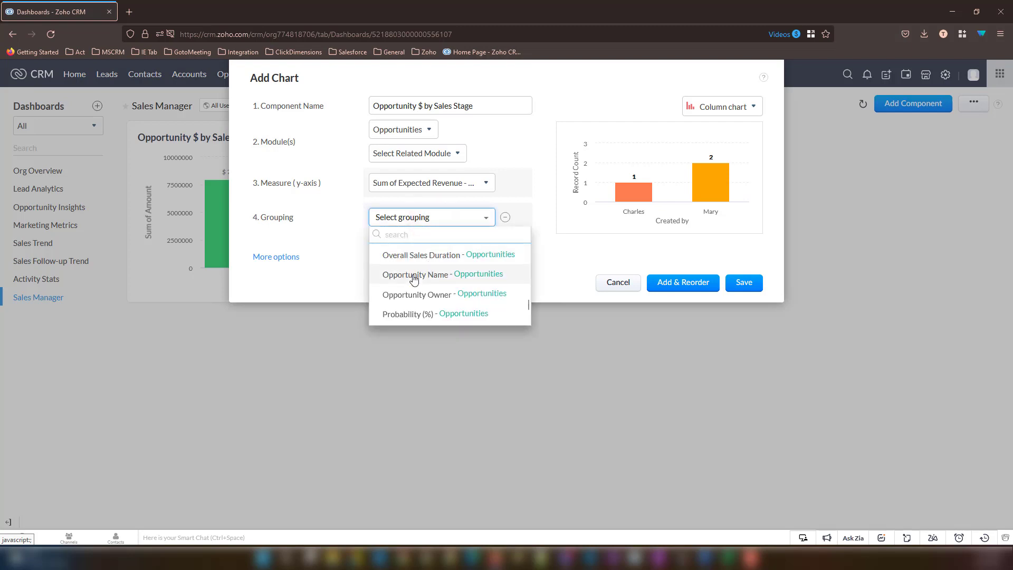
pyautogui.scroll(-2, 414, 280)
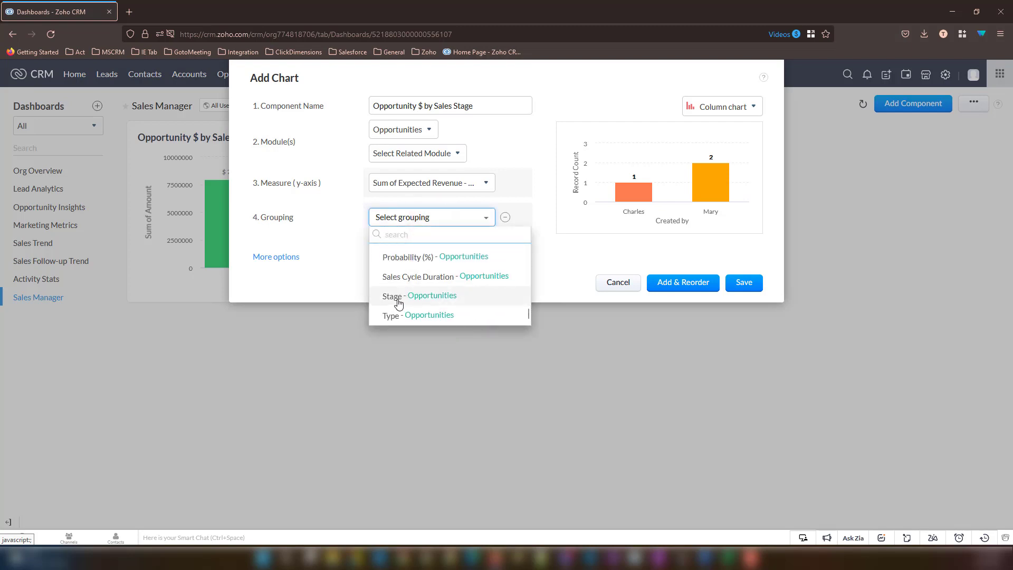
pyautogui.click(395, 296)
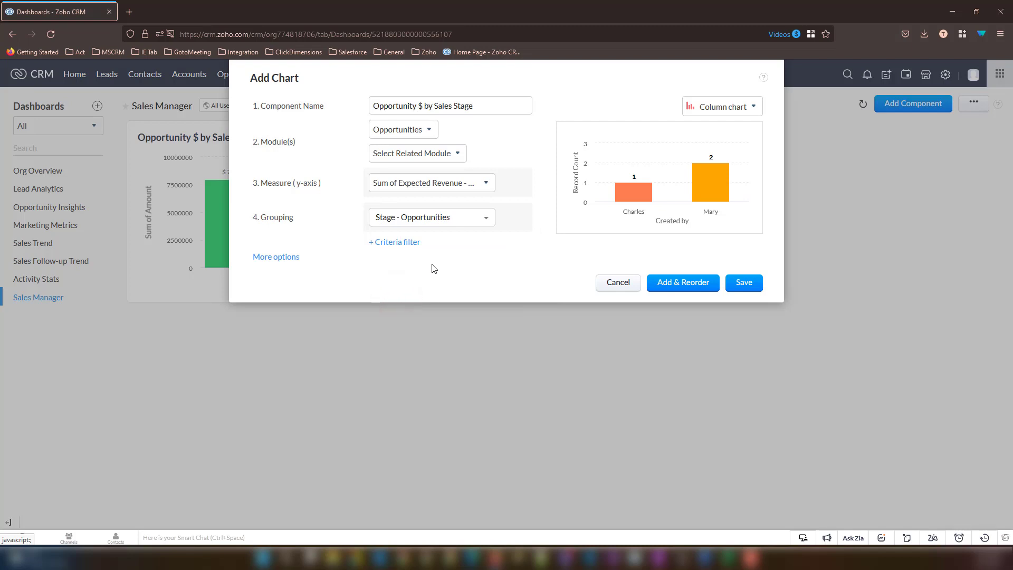
# Step: Switch the chart type to Funnel and save it to the dashboard
pyautogui.click(727, 107)
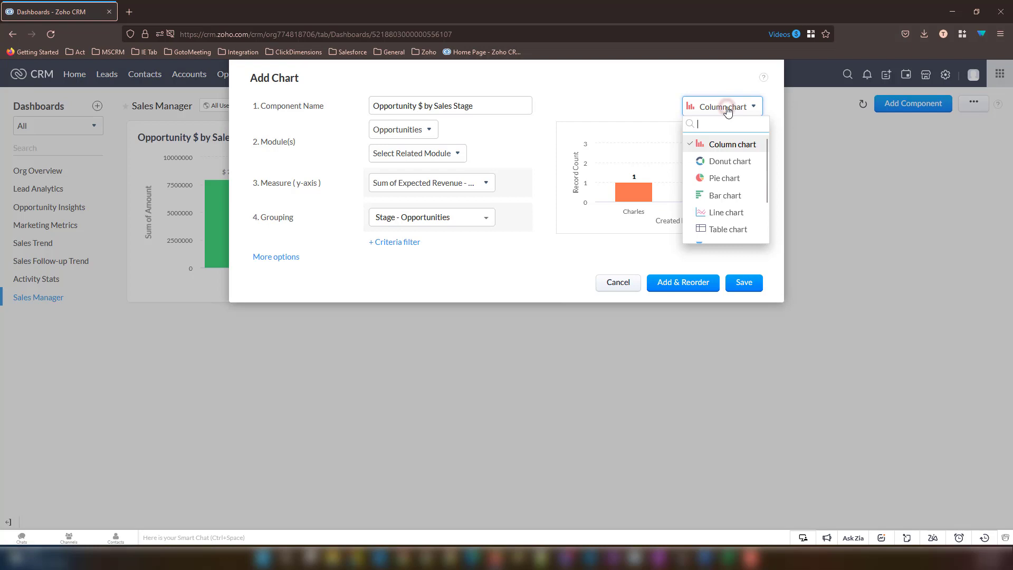
pyautogui.scroll(-2, 727, 190)
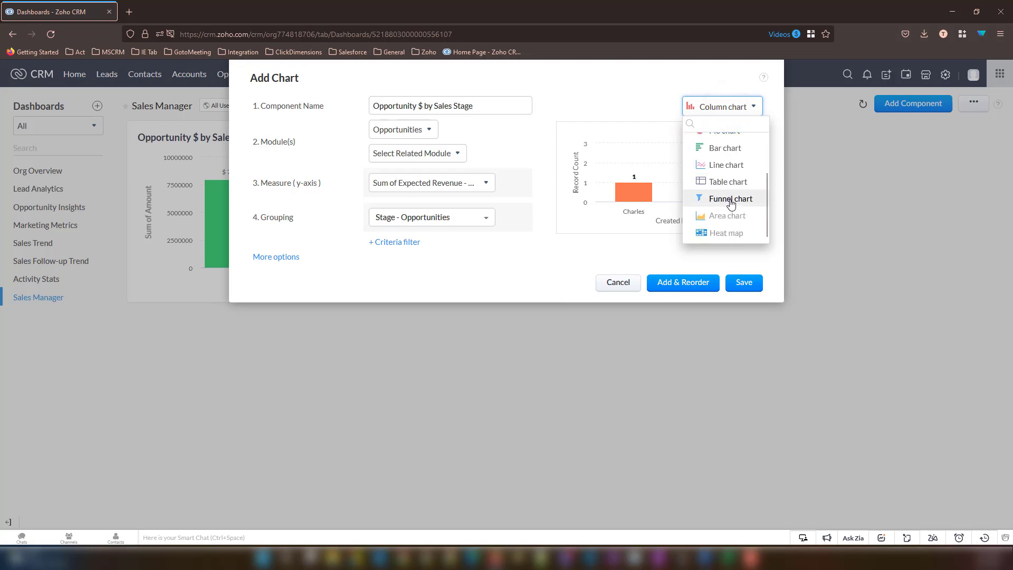
pyautogui.click(731, 199)
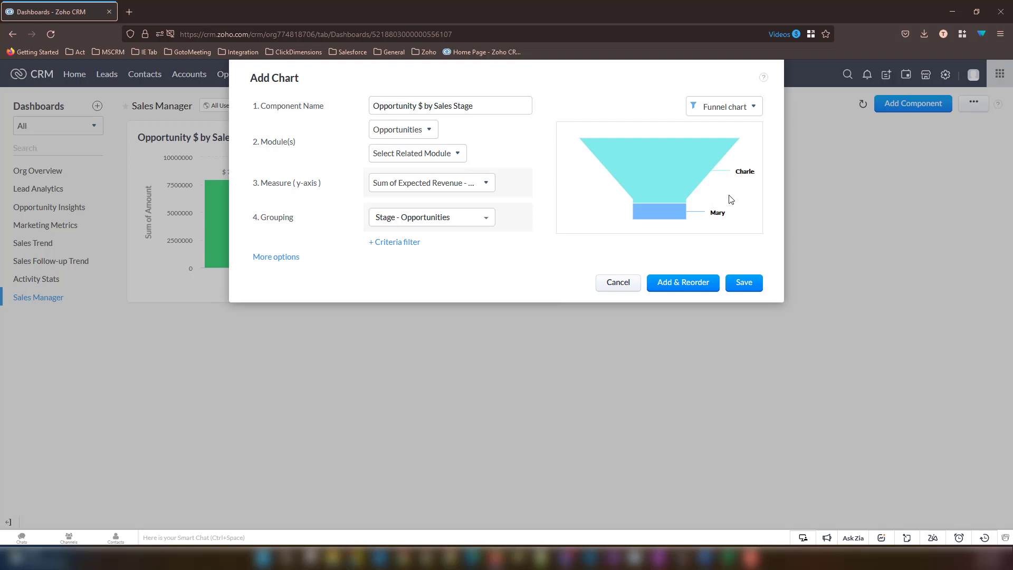
pyautogui.click(750, 284)
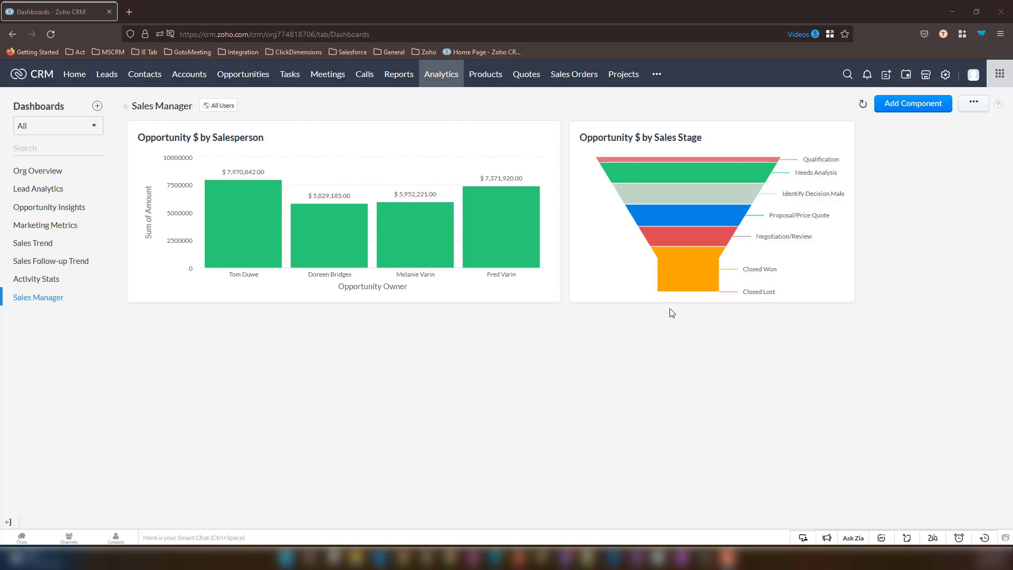
pyautogui.moveTo(678, 240)
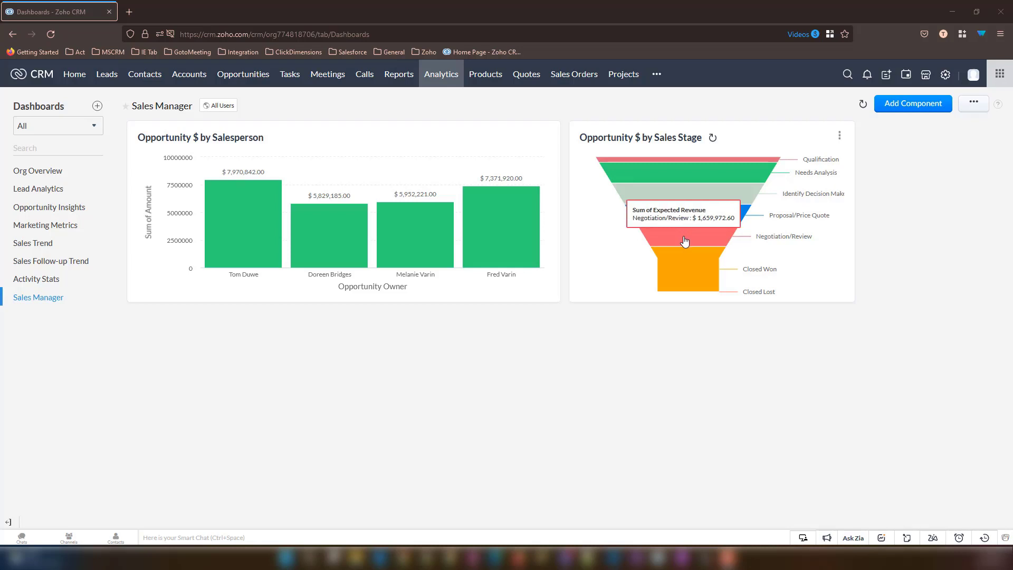
pyautogui.click(684, 241)
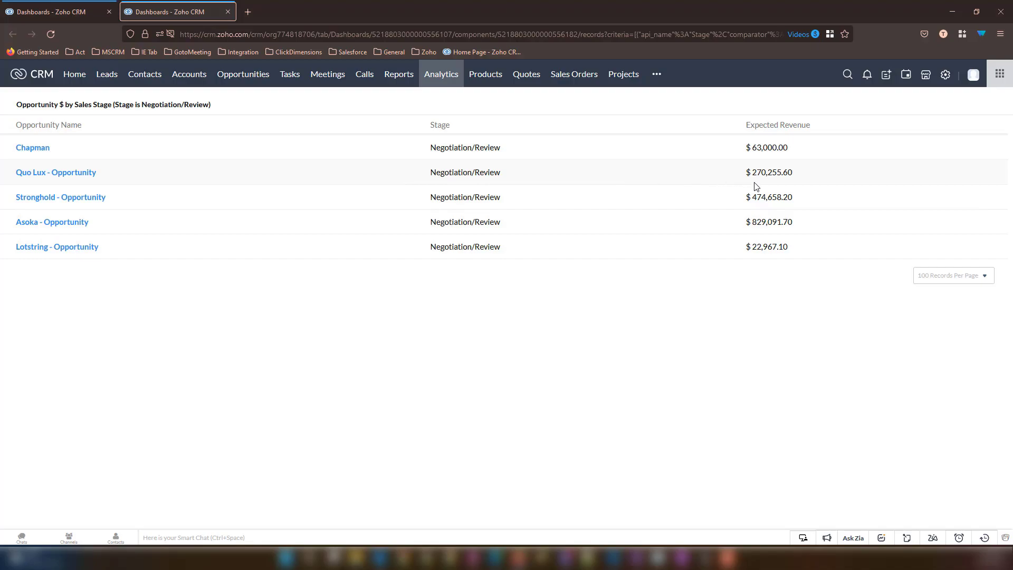
pyautogui.hotkey('ctrl', 'w')
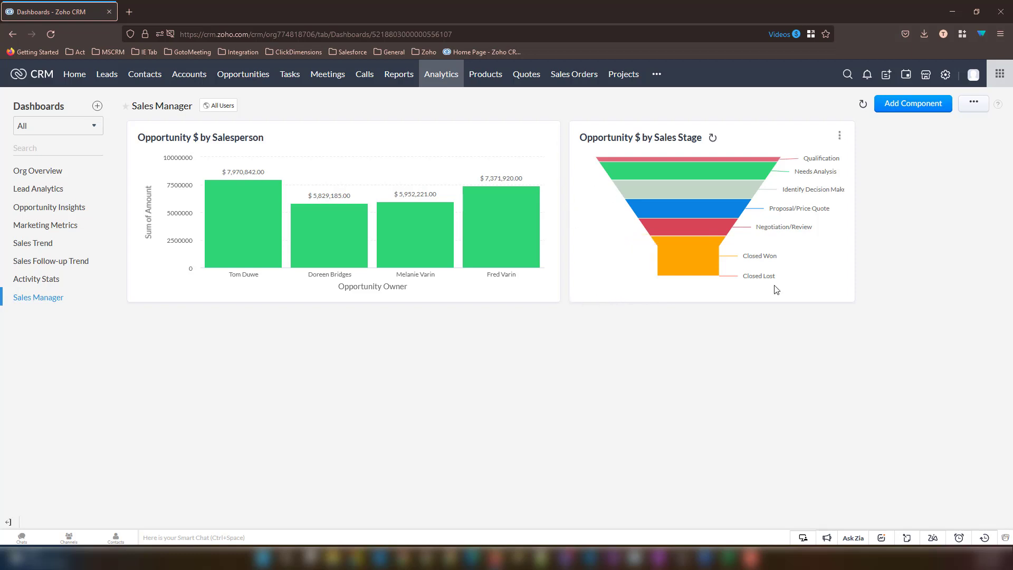
# Step: Open a blank Quick chart form for a third chart component
pyautogui.click(905, 107)
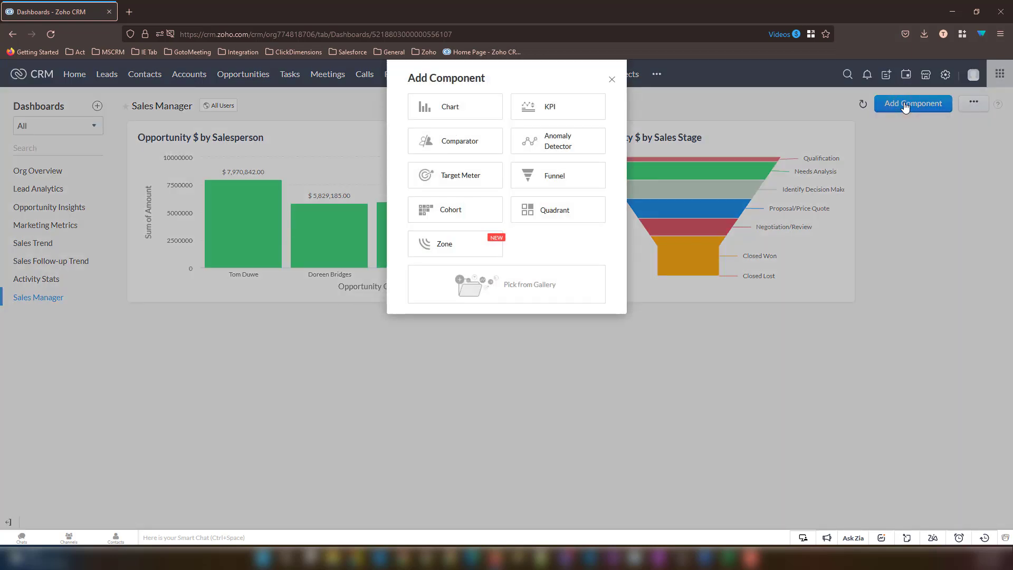
pyautogui.click(429, 108)
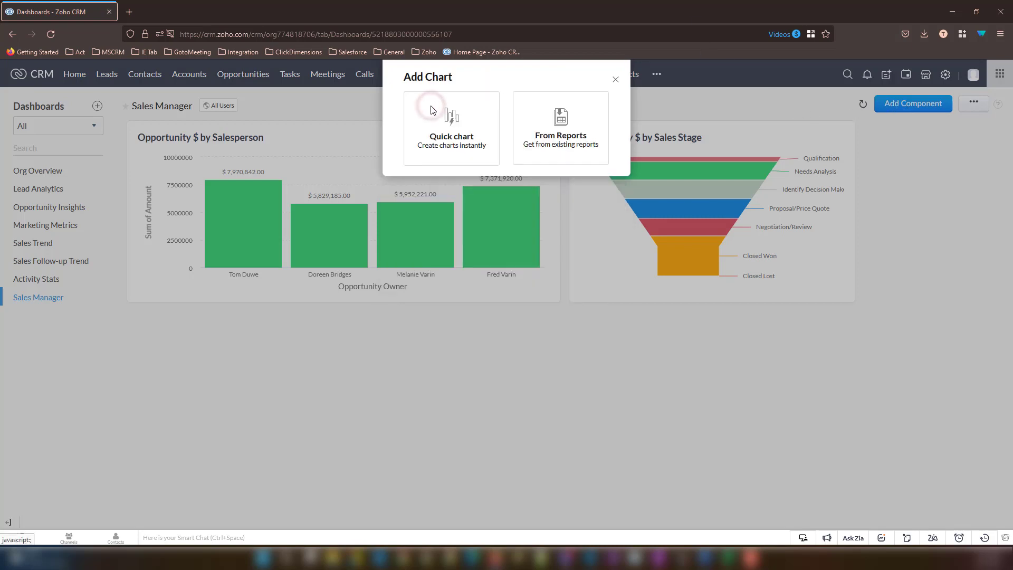
pyautogui.click(452, 135)
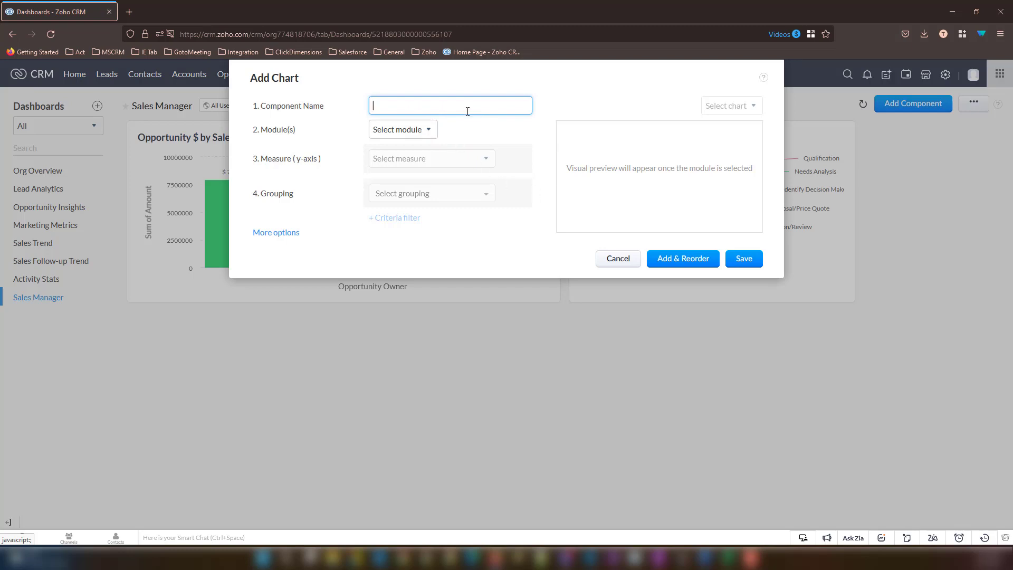
# Step: Name the chart 'Opportunity by Industry', using Opportunities grouped by Industry
pyautogui.click(467, 111)
pyautogui.write('Oppor')
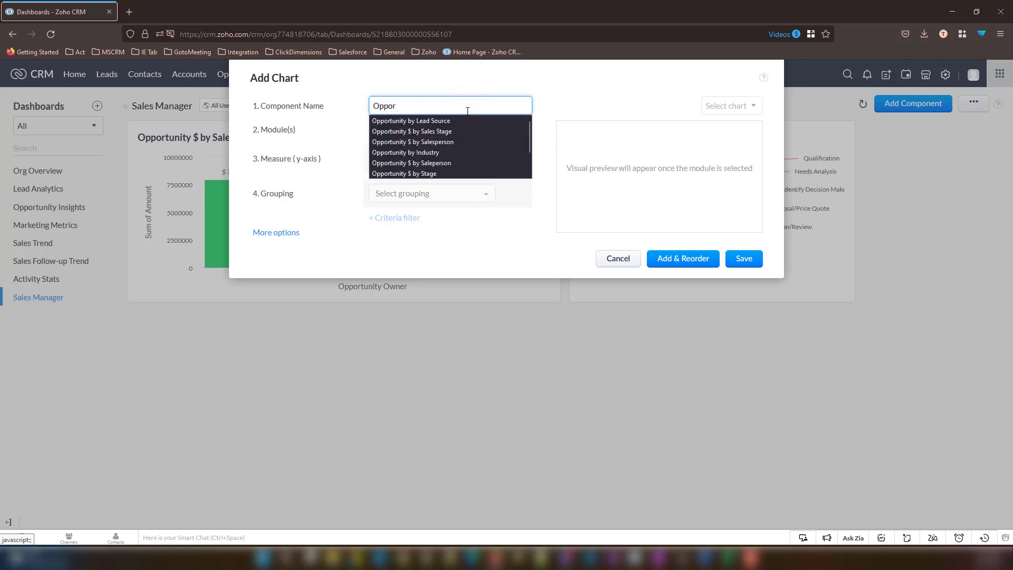
pyautogui.write('tunity by Ind')
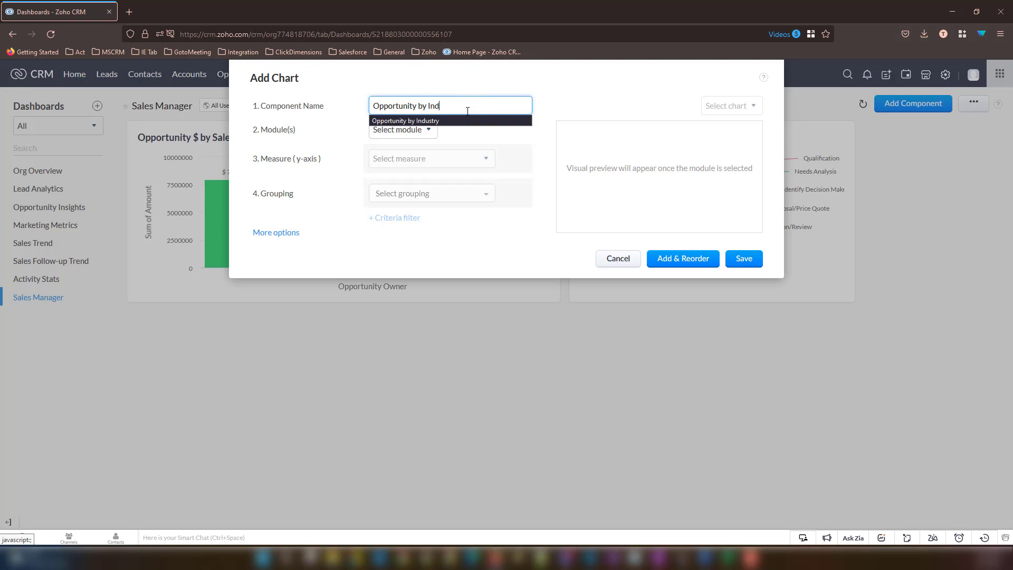
pyautogui.write('ustry')
pyautogui.click(391, 129)
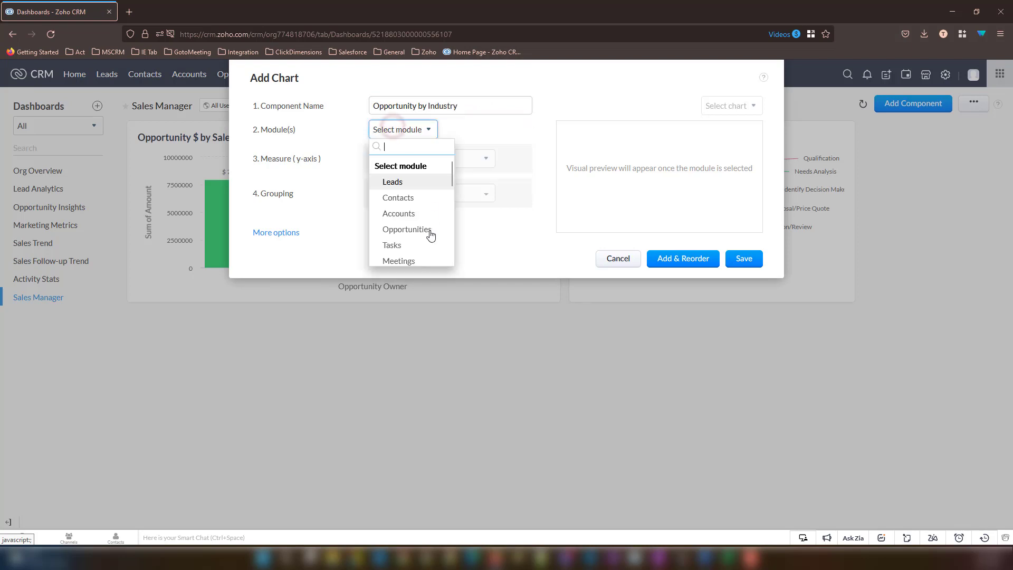
pyautogui.click(430, 230)
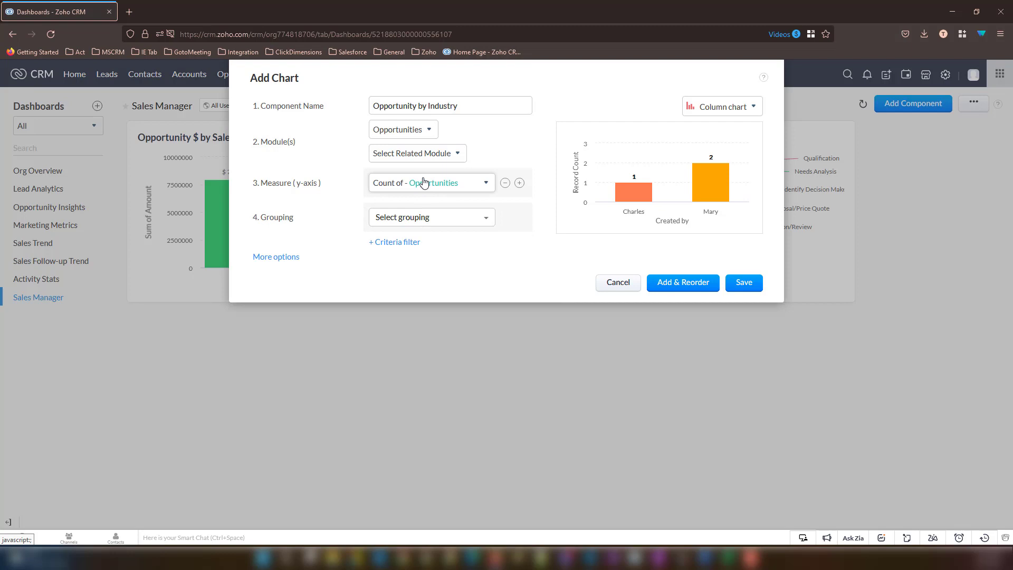
pyautogui.click(455, 219)
pyautogui.scroll(3, 451, 267)
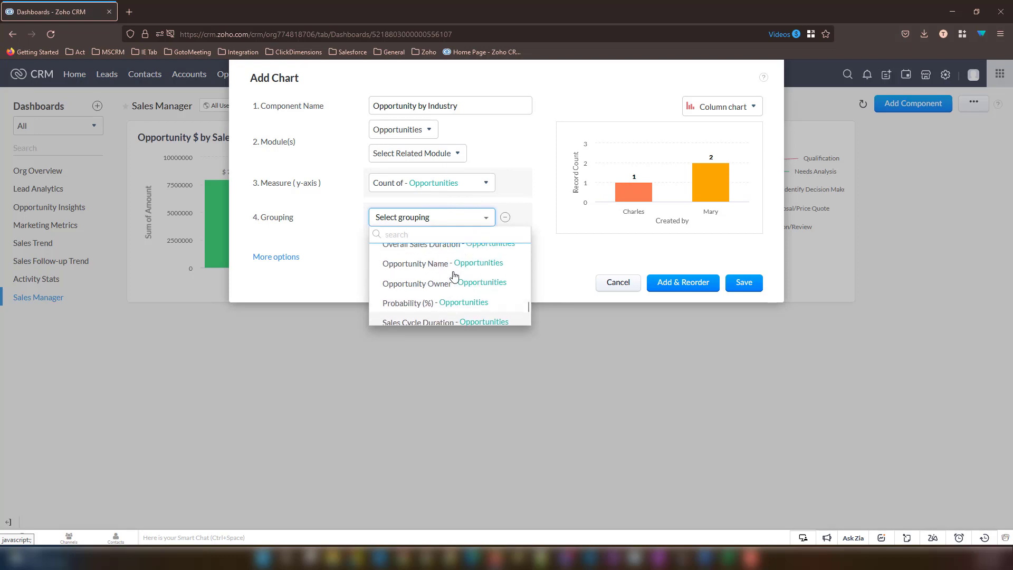
pyautogui.scroll(2, 422, 269)
pyautogui.click(394, 266)
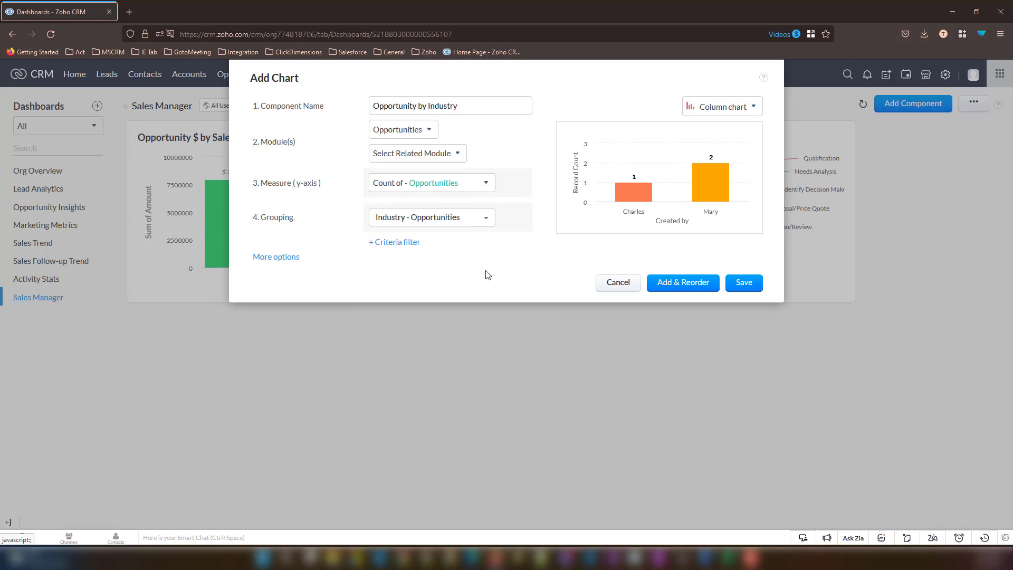
# Step: Make it a Pie chart and save it to the dashboard
pyautogui.click(719, 111)
pyautogui.click(717, 177)
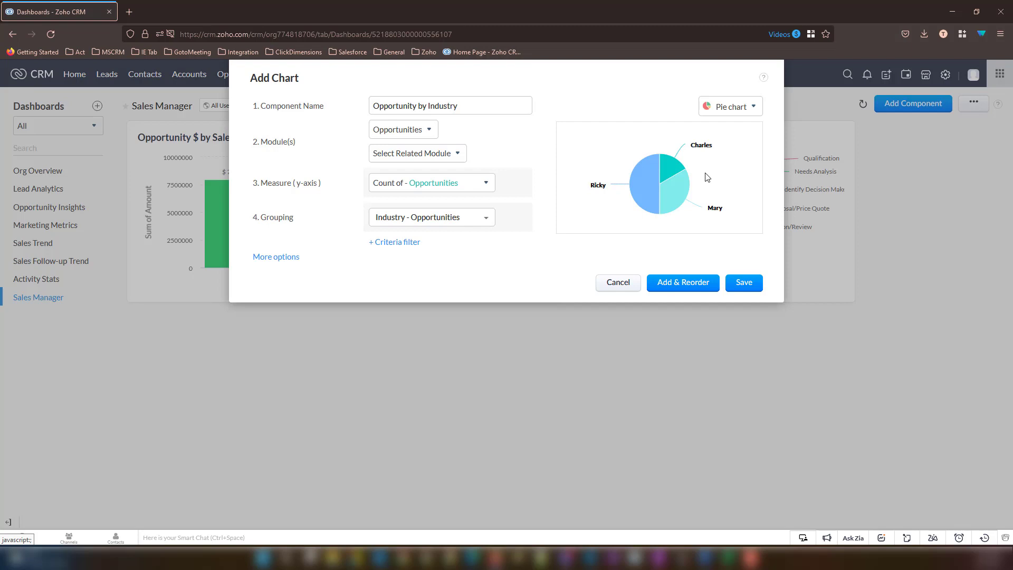
pyautogui.click(748, 282)
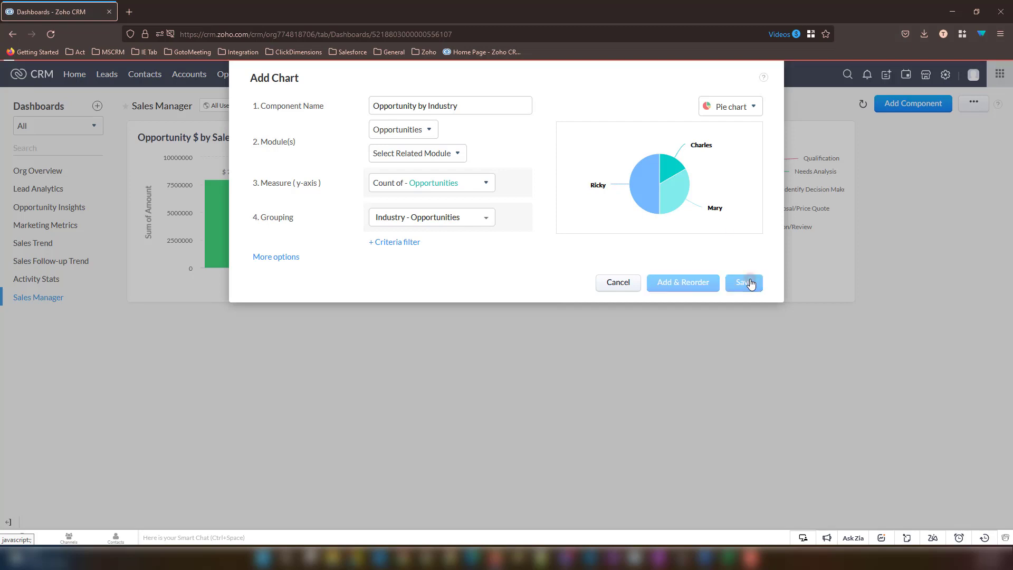